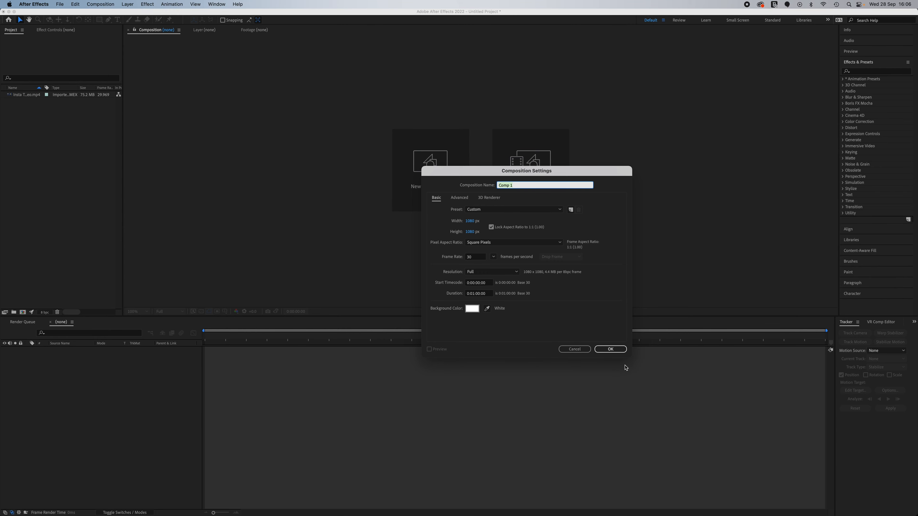
# Create a 1080 × 1080 px, 30 fps, one-minute composition and add Insta Tutorial Video.mp4 to it as a layer.
pyautogui.click(610, 349)
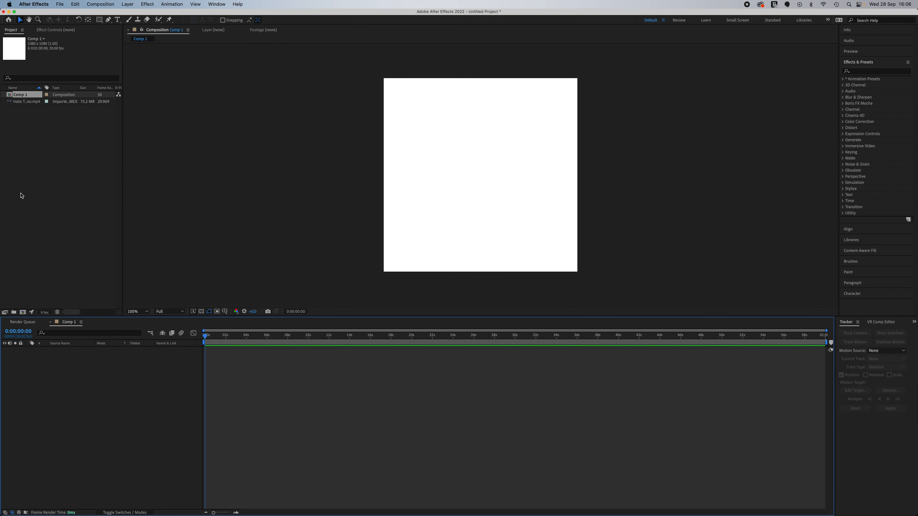
pyautogui.click(29, 103)
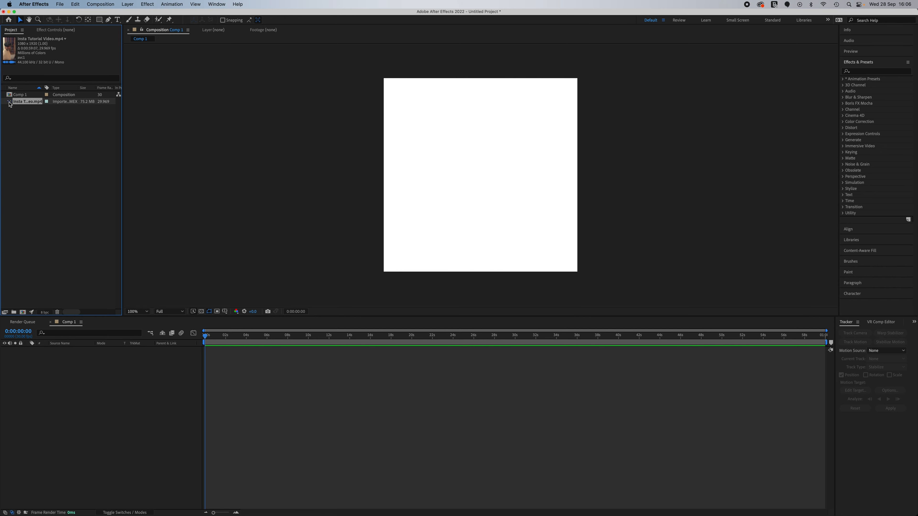
pyautogui.moveTo(9, 104); pyautogui.dragTo(107, 455)
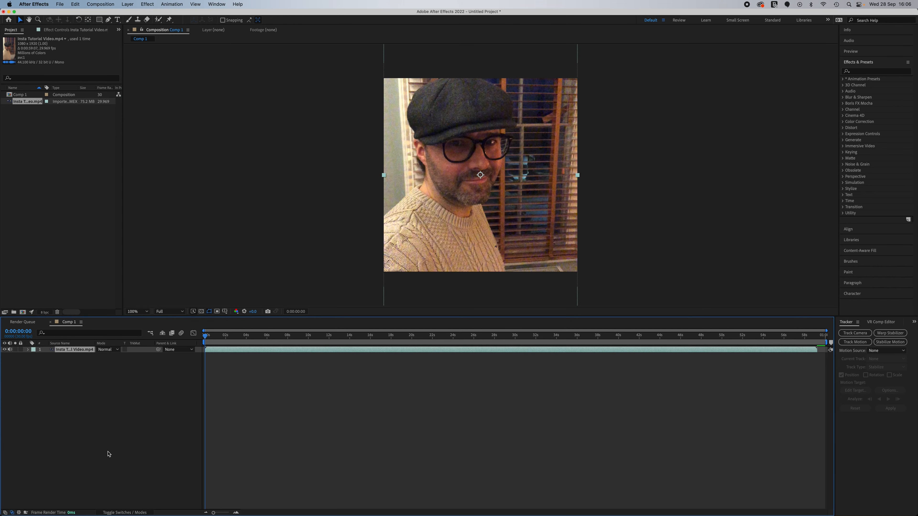
# Reframe the video by shifting it slightly downward within the square composition, and deselect the layer.
pyautogui.moveTo(484, 208); pyautogui.dragTo(484, 217)
pyautogui.press('Left')
pyautogui.click(340, 191)
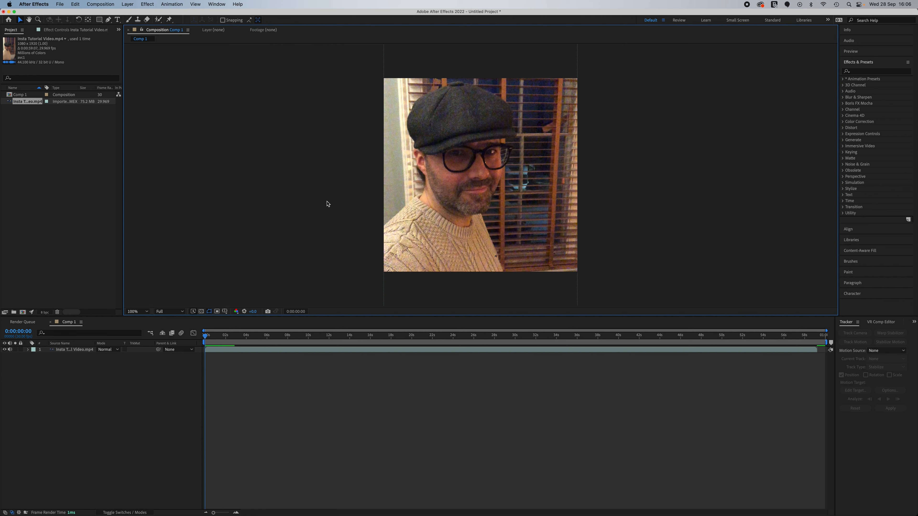
# Draw a closed square shape with the Pen tool along the four corners of the composition frame, starting at the upper-left corner.
pyautogui.click(109, 22)
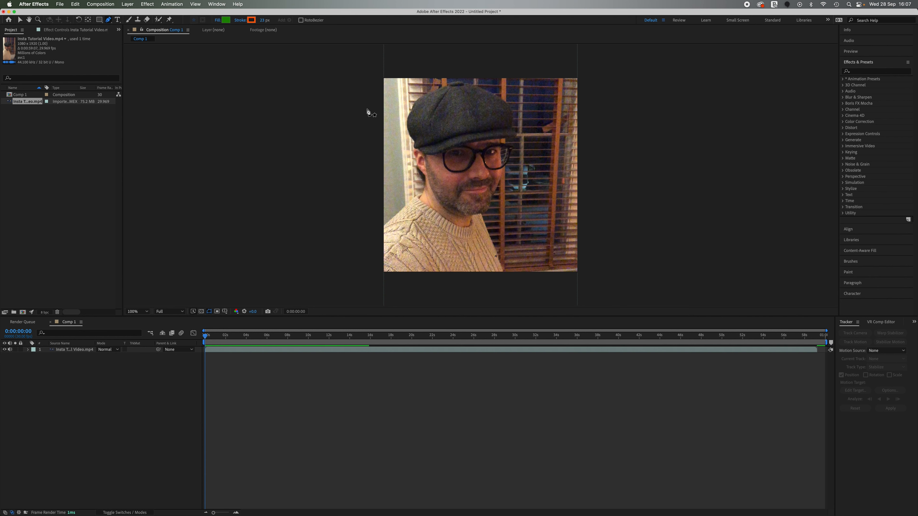
pyautogui.click(385, 78)
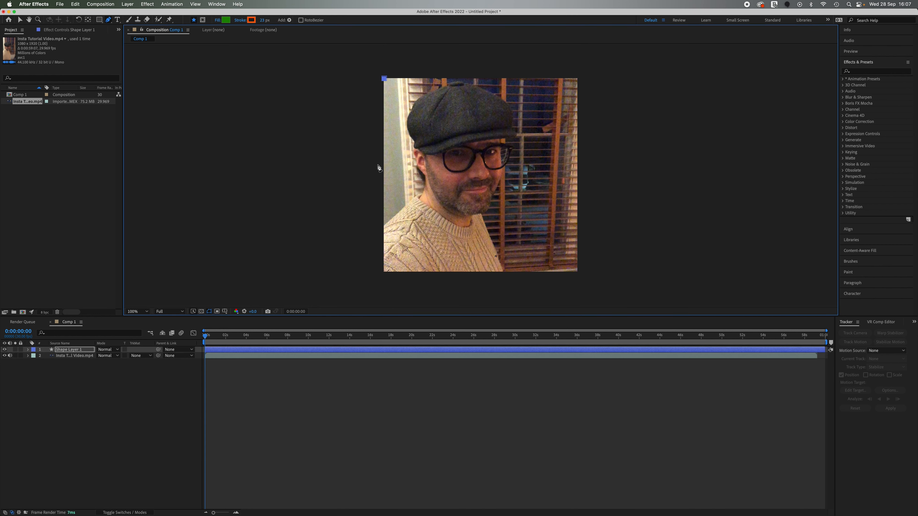
pyautogui.click(383, 271)
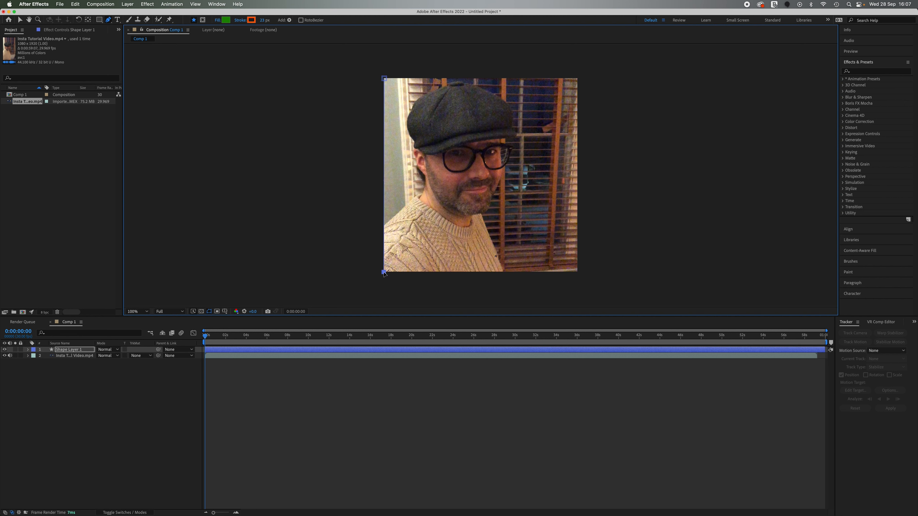
pyautogui.click(578, 272)
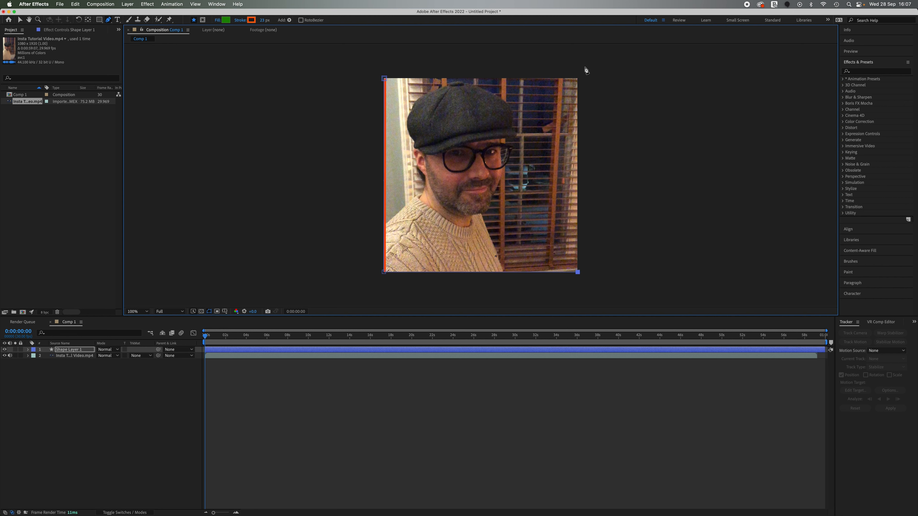
pyautogui.click(577, 78)
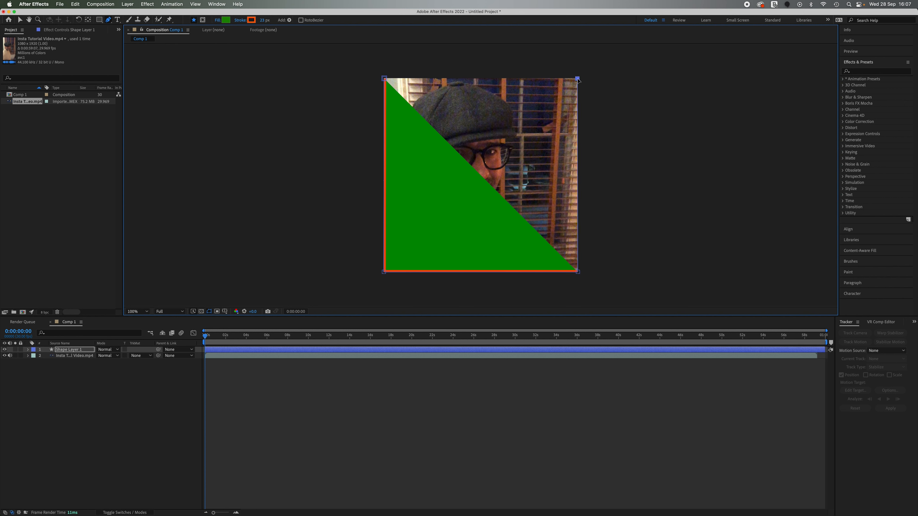
pyautogui.click(384, 78)
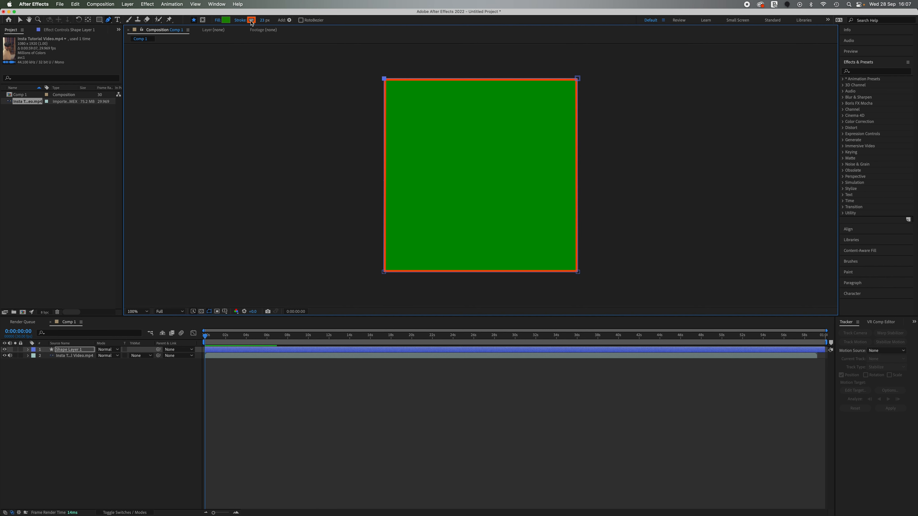
pyautogui.click(20, 19)
pyautogui.click(281, 20)
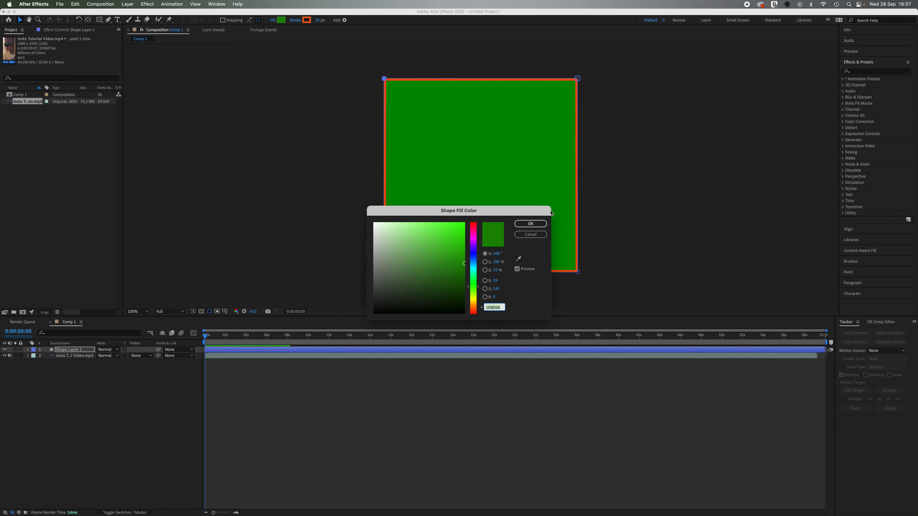
pyautogui.moveTo(440, 257); pyautogui.dragTo(411, 267)
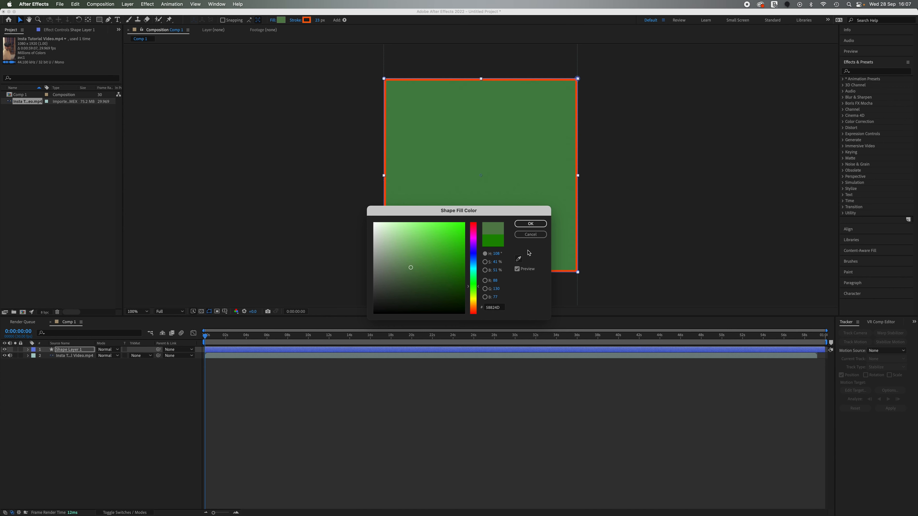
pyautogui.click(530, 234)
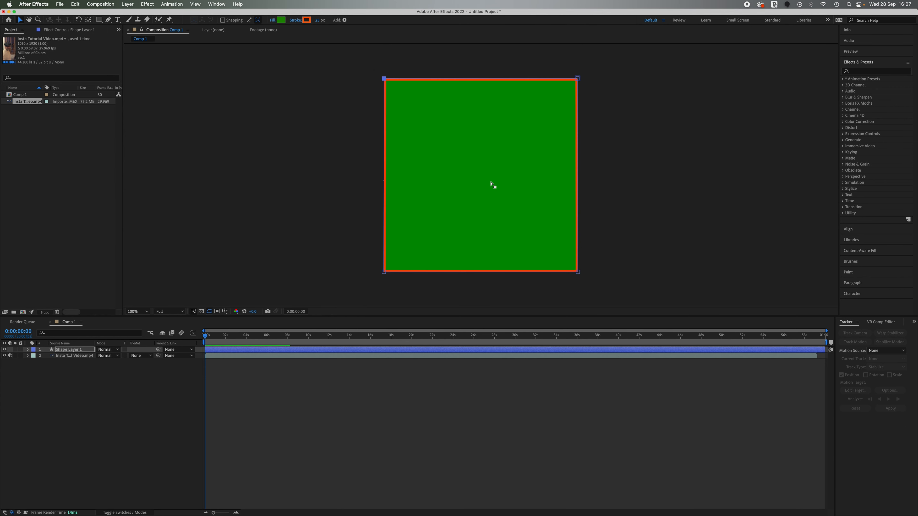
# Set the square's stroke to orange FF6200 with a width of 26 px.
pyautogui.click(307, 20)
pyautogui.moveTo(473, 295)
pyautogui.mouseDown()
pyautogui.moveTo(473, 224)
pyautogui.moveTo(476, 309)
pyautogui.mouseUp()
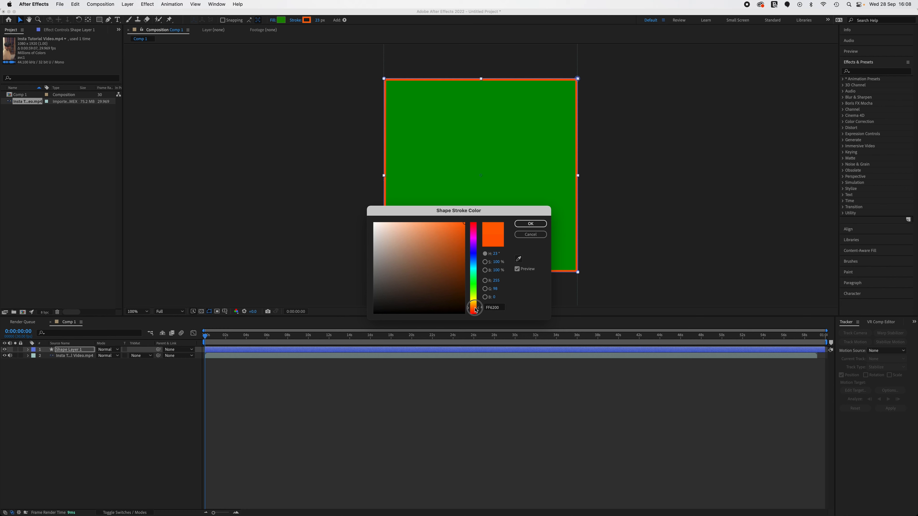
pyautogui.click(534, 224)
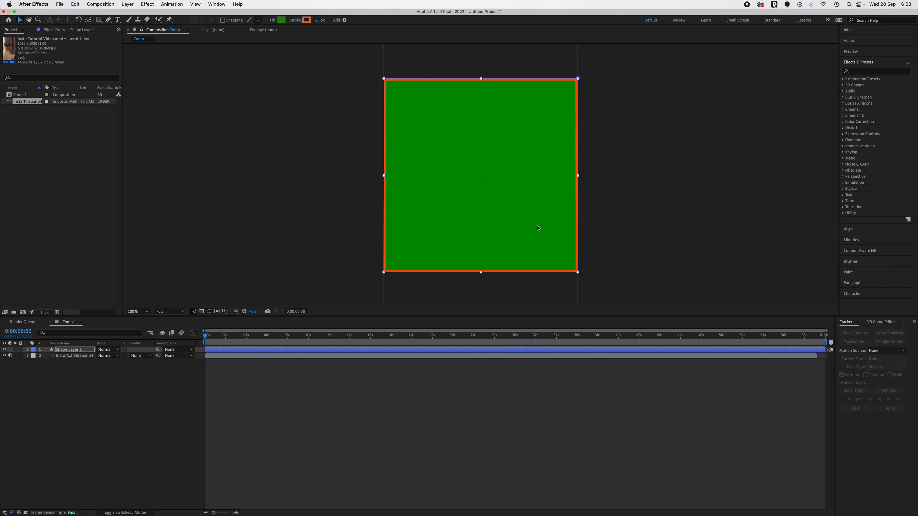
pyautogui.moveTo(318, 20)
pyautogui.mouseDown()
pyautogui.moveTo(338, 23)
pyautogui.moveTo(308, 23)
pyautogui.moveTo(322, 29)
pyautogui.mouseUp()
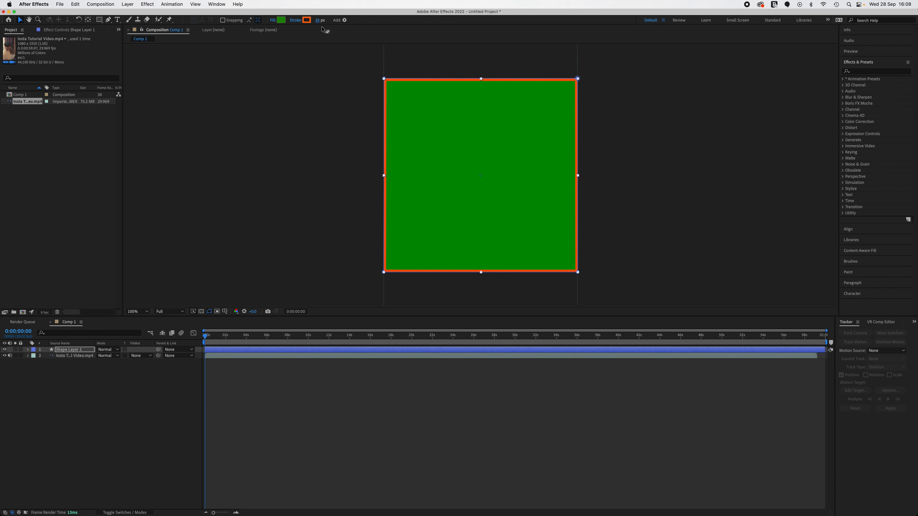
# Rename the video layer as Source video.
pyautogui.click(73, 358)
pyautogui.rightClick(73, 358)
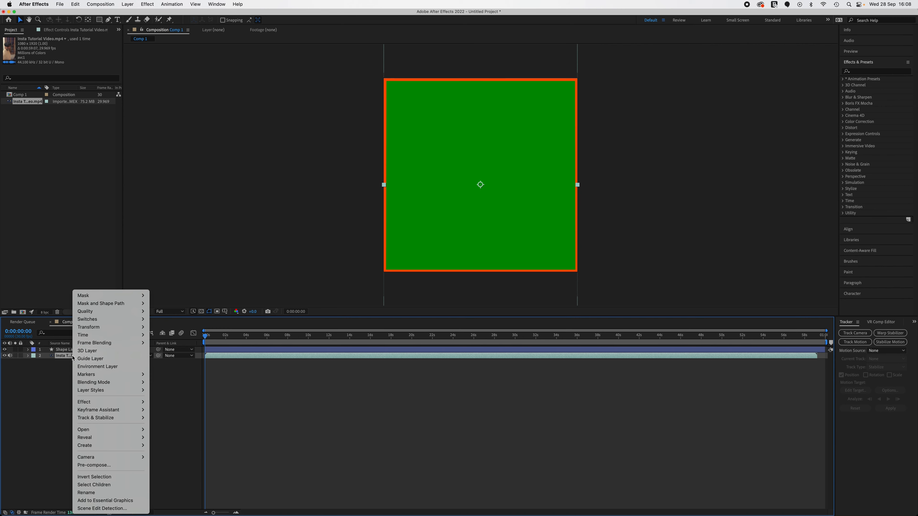
pyautogui.click(103, 494)
pyautogui.write('Source video')
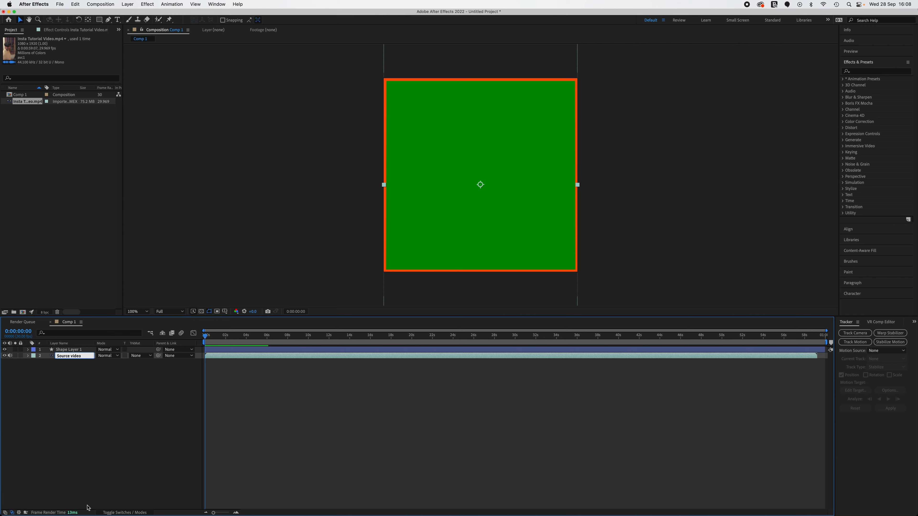
pyautogui.click(93, 417)
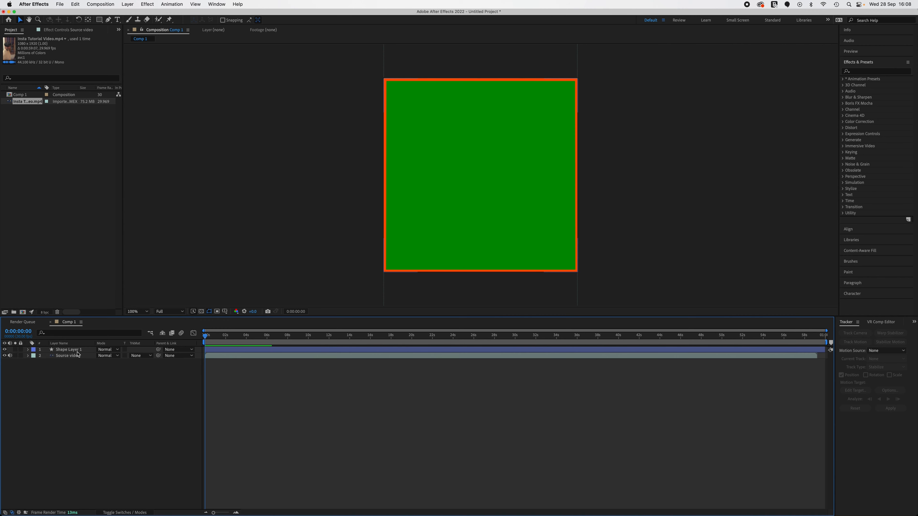
# Delete Fill 1 from Shape 1 in Shape Layer 1, keeping only the stroke over the video.
pyautogui.click(28, 350)
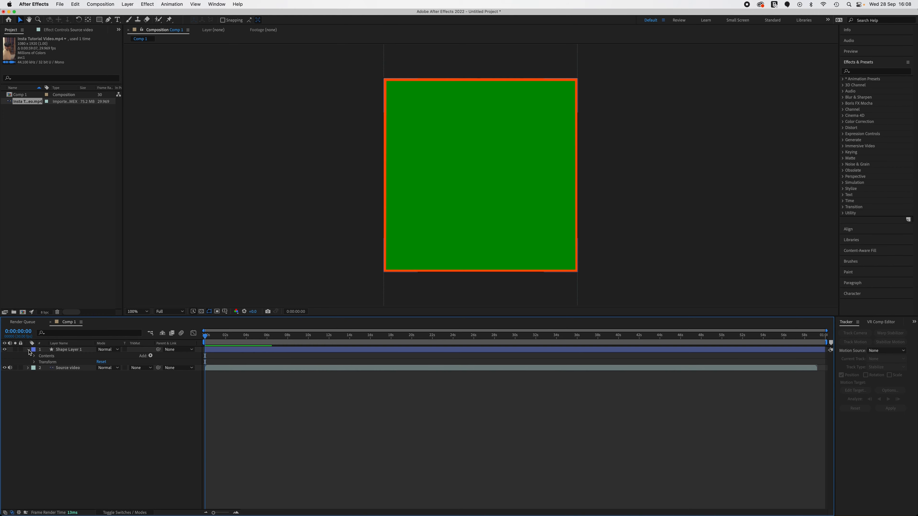
pyautogui.click(34, 355)
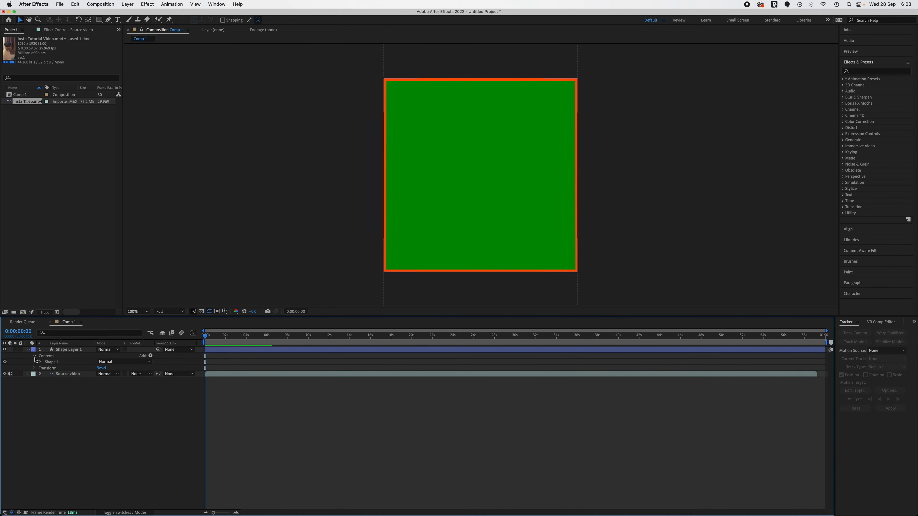
pyautogui.click(40, 363)
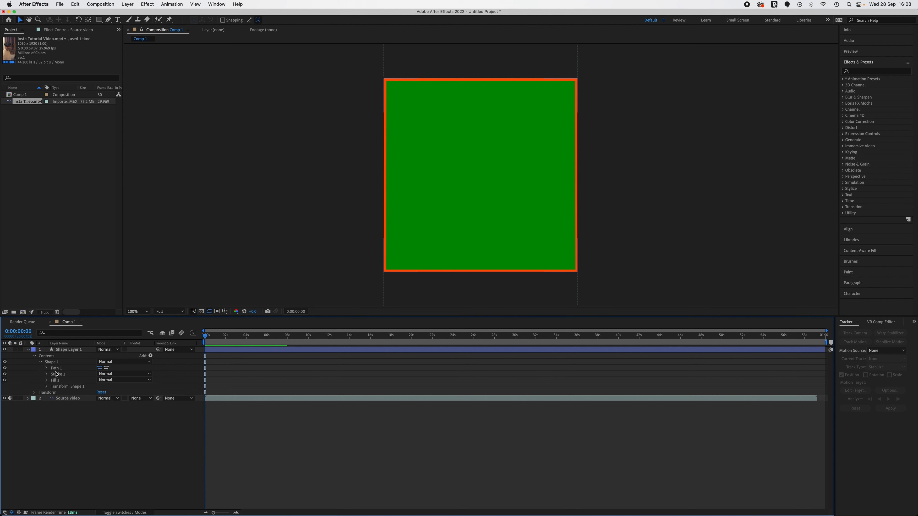
pyautogui.click(67, 382)
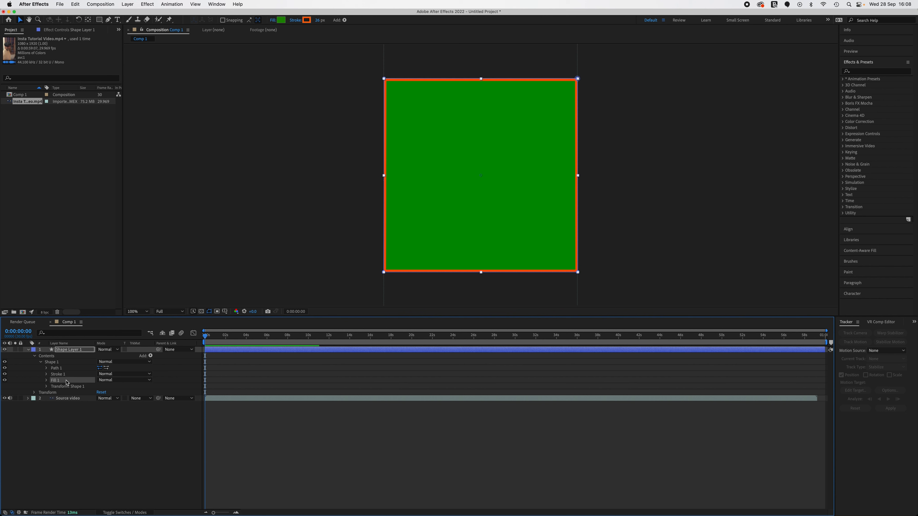
pyautogui.press('Delete')
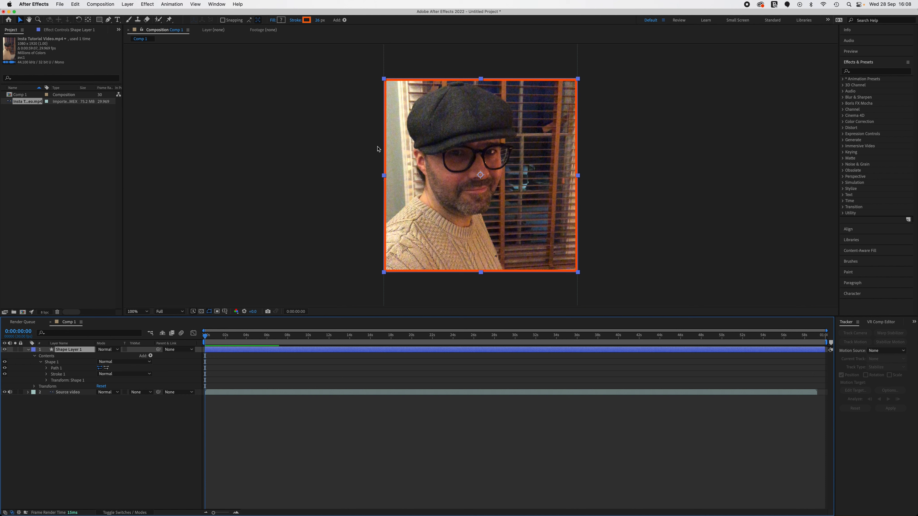
# Set Stroke 1 to Projecting Cap for the line cap and Miter Join for the line join.
pyautogui.click(46, 375)
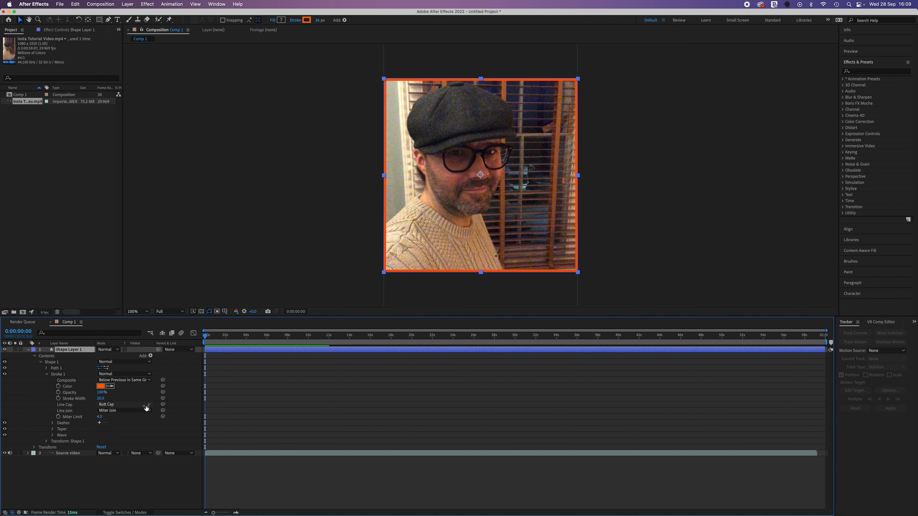
pyautogui.click(134, 406)
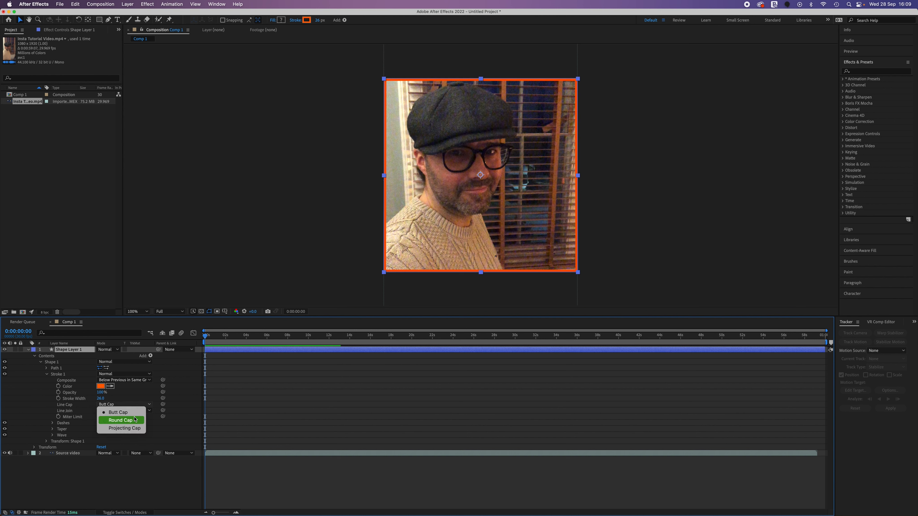
pyautogui.click(132, 429)
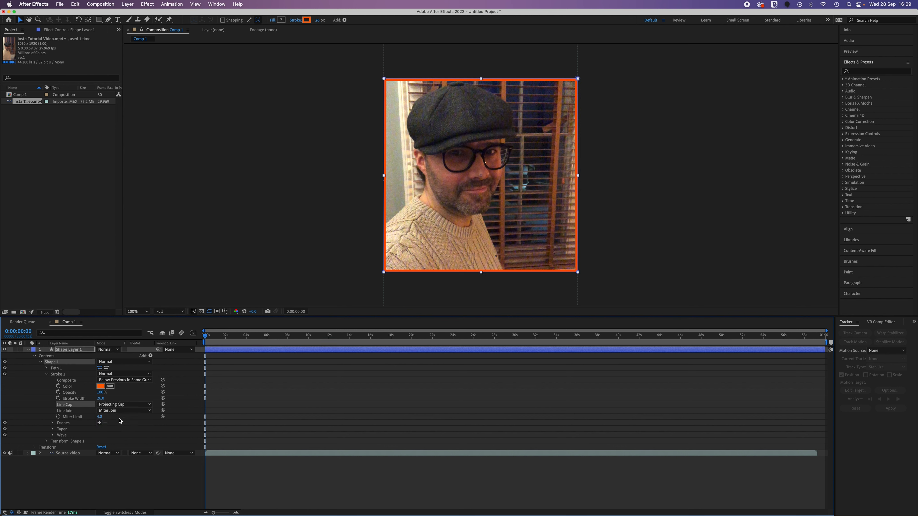
pyautogui.click(140, 411)
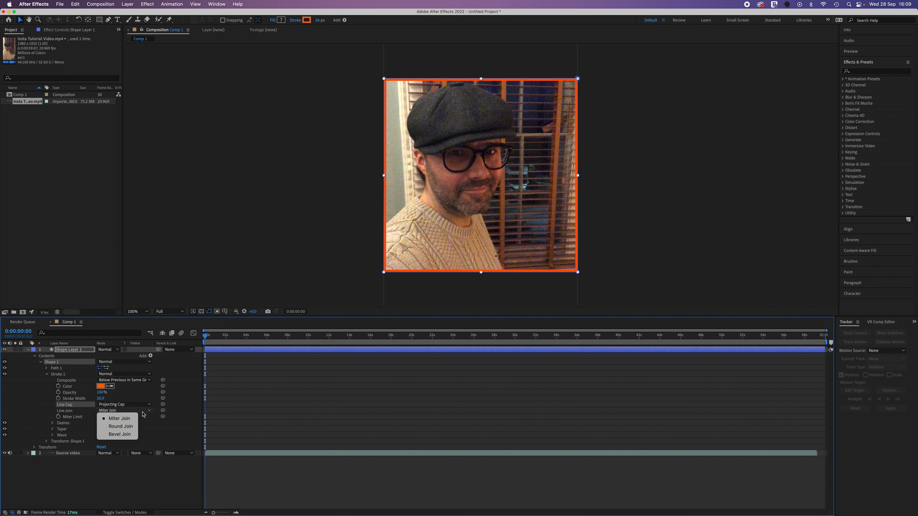
pyautogui.click(130, 418)
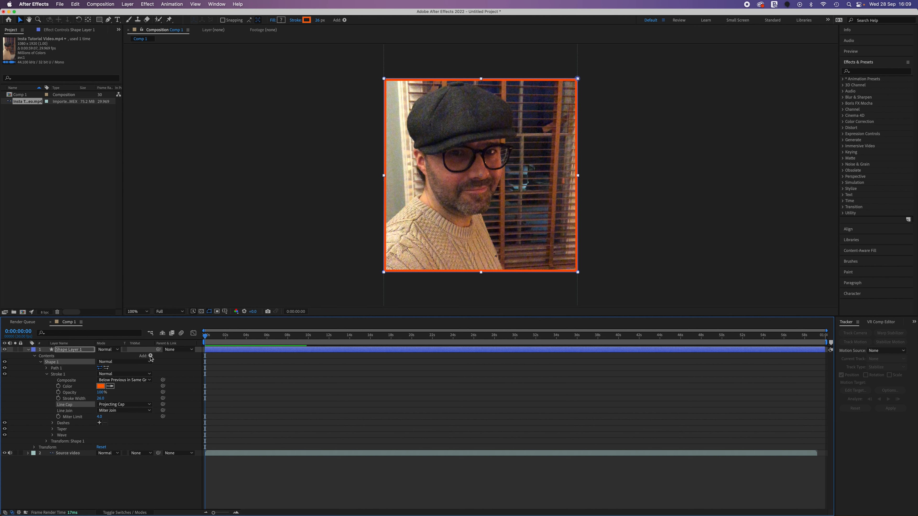
# Add Trim Paths to Shape 1 and expand its properties.
pyautogui.click(151, 357)
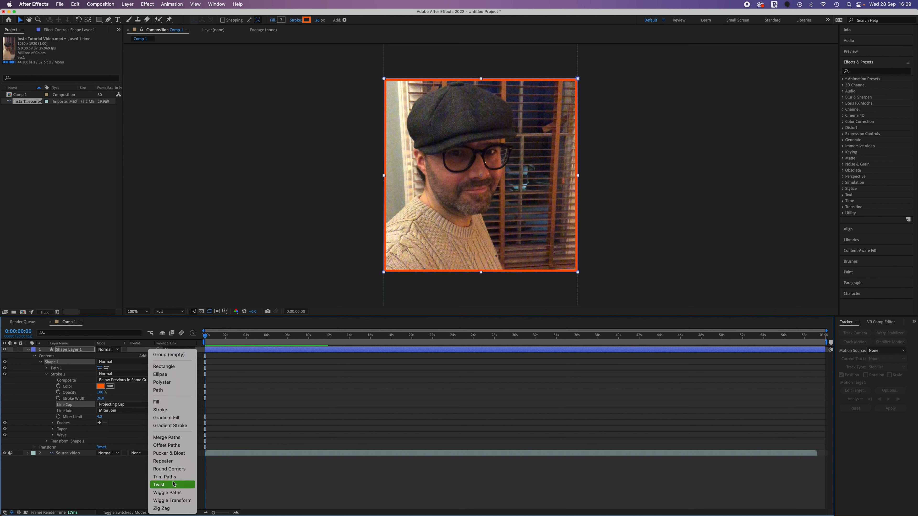
pyautogui.click(176, 478)
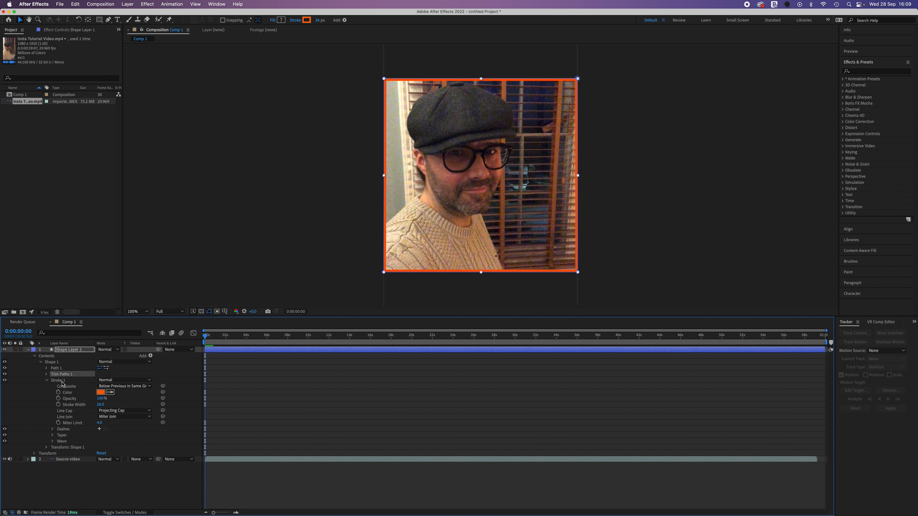
pyautogui.click(46, 375)
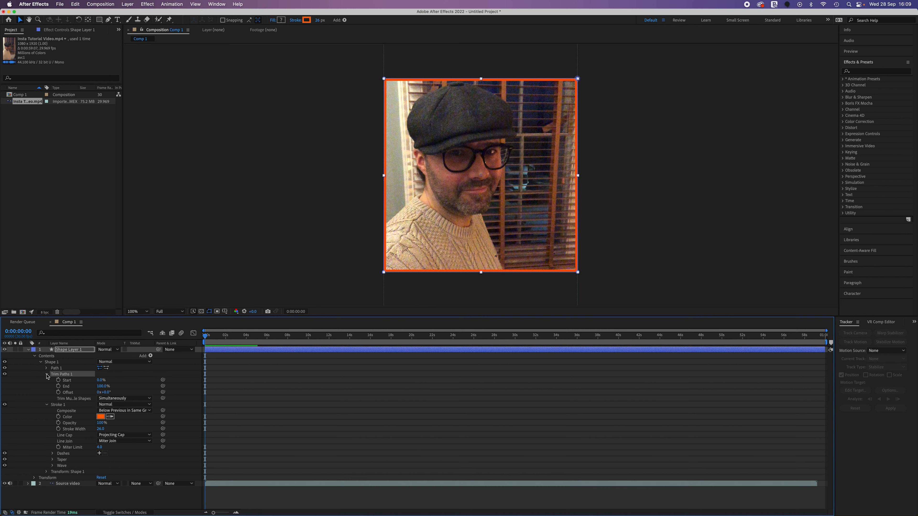
# Keyframe the Trim Paths End property at 0:00:00:00 with a value of 0%.
pyautogui.press('space')
pyautogui.press('space')
pyautogui.click(58, 386)
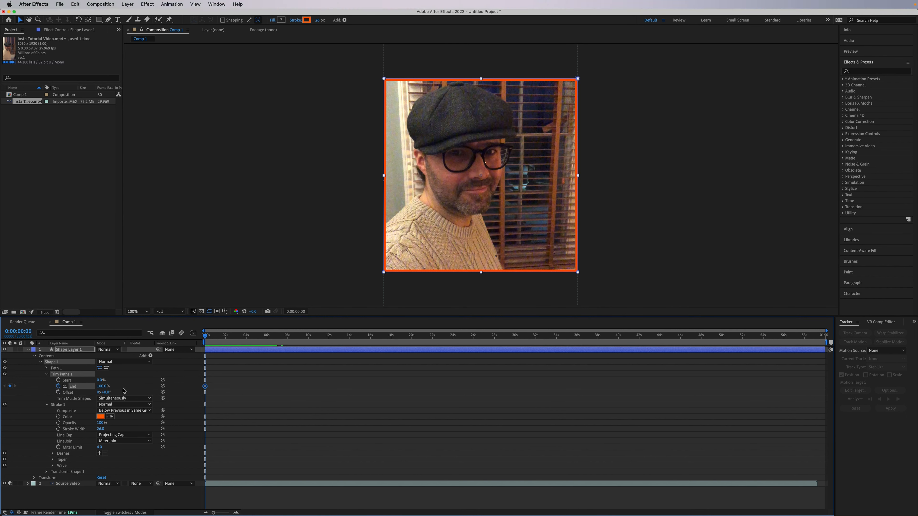
pyautogui.moveTo(103, 386); pyautogui.dragTo(20, 384)
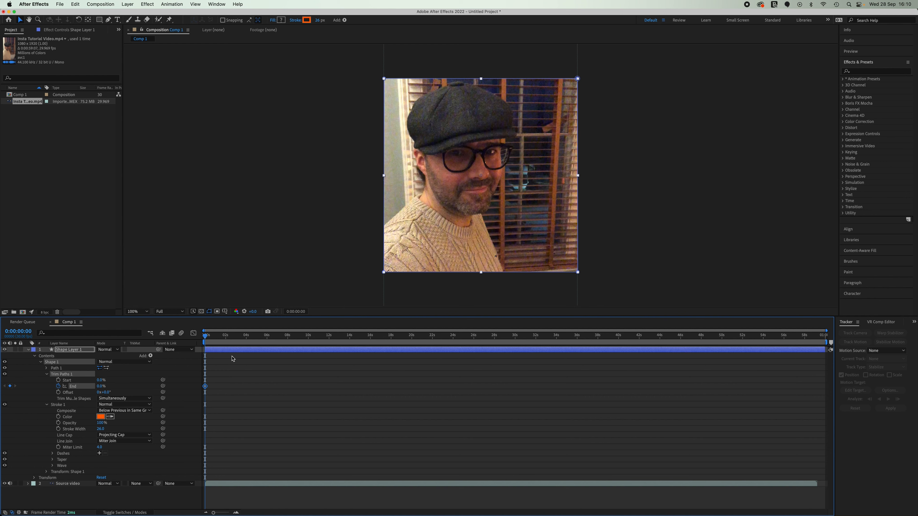
# Shorten the work area to the end of the source video and place the current time at 0:00:59:07.
pyautogui.moveTo(205, 338); pyautogui.dragTo(818, 400)
pyautogui.moveTo(827, 340)
pyautogui.mouseDown()
pyautogui.moveTo(804, 345)
pyautogui.moveTo(819, 344)
pyautogui.mouseUp()
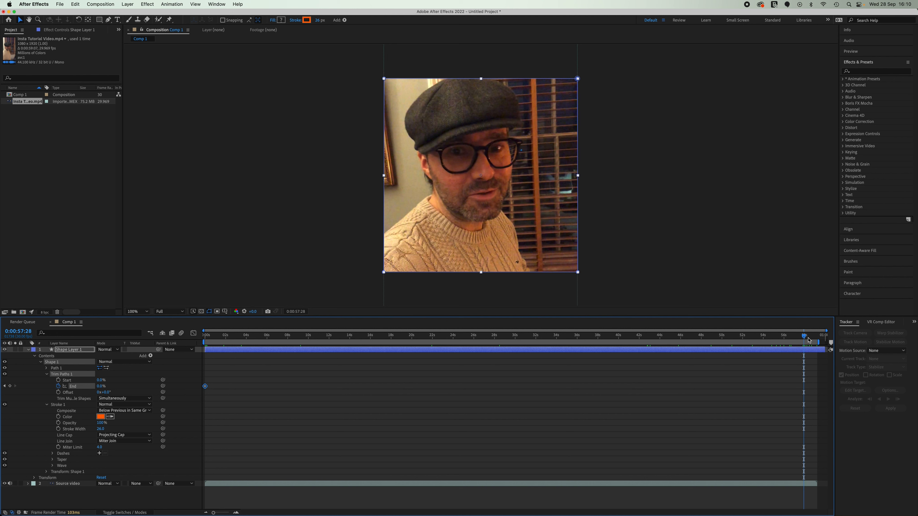
pyautogui.moveTo(806, 338); pyautogui.dragTo(818, 340)
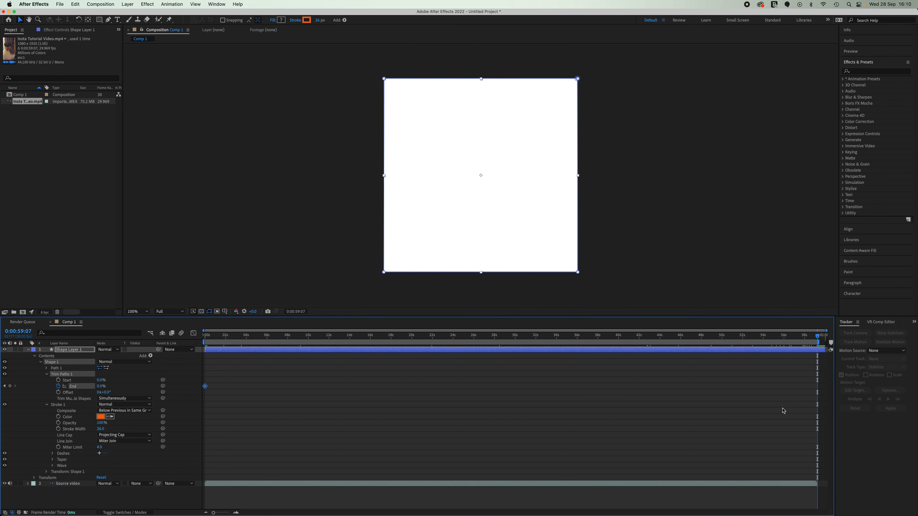
# Keyframe the Trim Paths End property at 0:00:59:06 with a value of 100%.
pyautogui.click(818, 340)
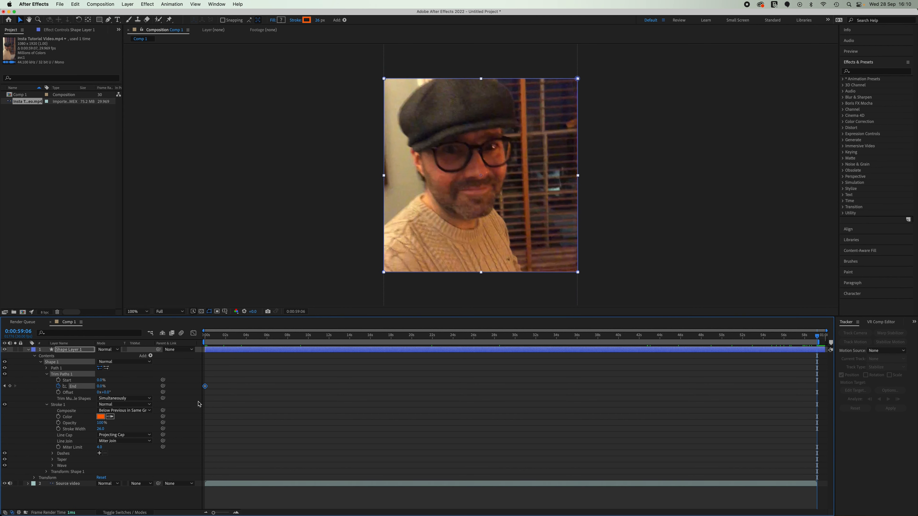
pyautogui.moveTo(102, 389); pyautogui.dragTo(188, 400)
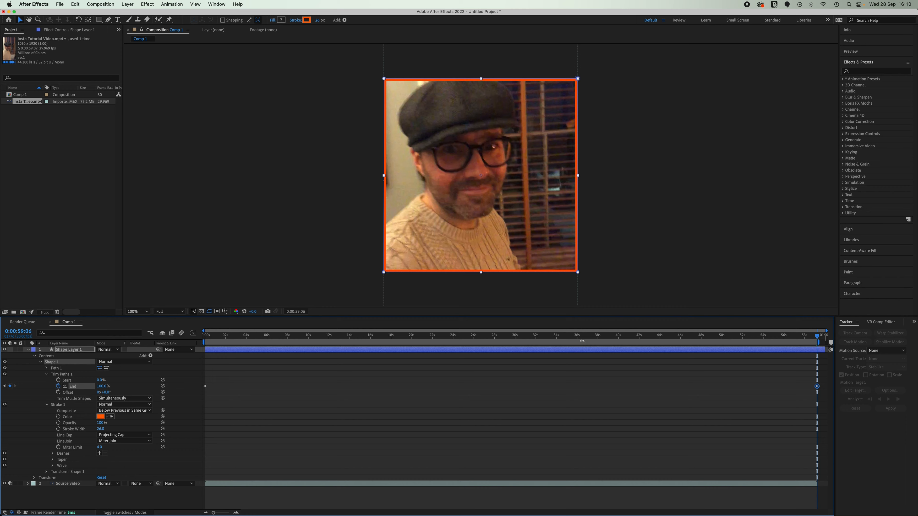
# Deselect the shape layer and preview the border animation from 0:00:13:15 as it turns the corner.
pyautogui.moveTo(818, 338); pyautogui.dragTo(344, 341)
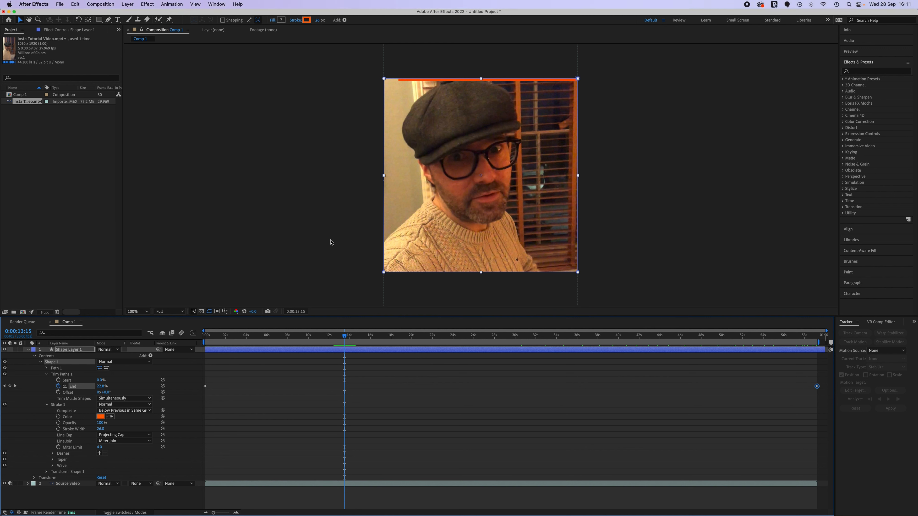
pyautogui.click(331, 242)
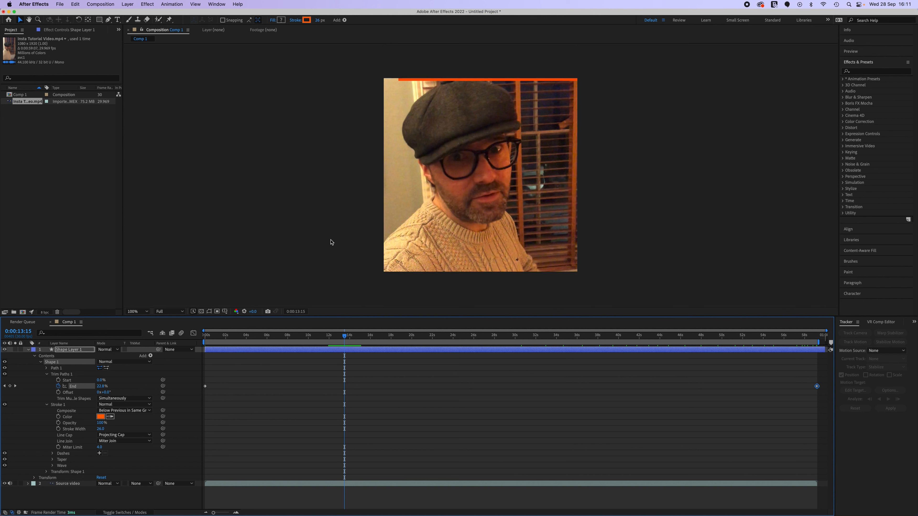
pyautogui.press('space')
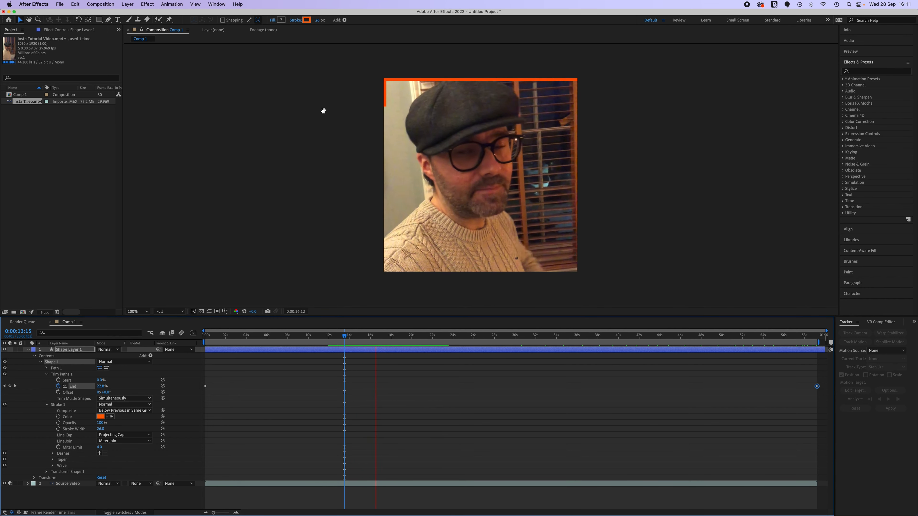
pyautogui.press('space')
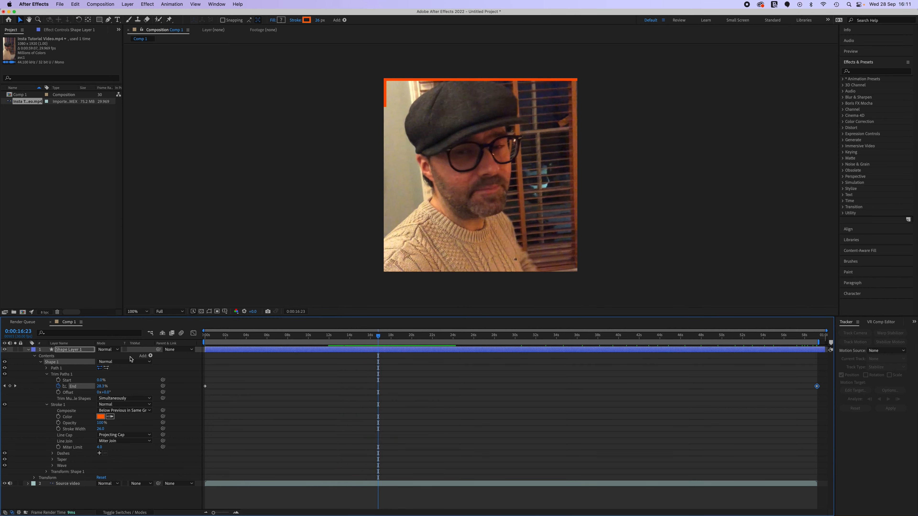
# Set Stroke 1 to Round Cap for the line cap and Round Join for the line join, checking the corner around 0:00:14:27.
pyautogui.click(138, 436)
pyautogui.click(129, 451)
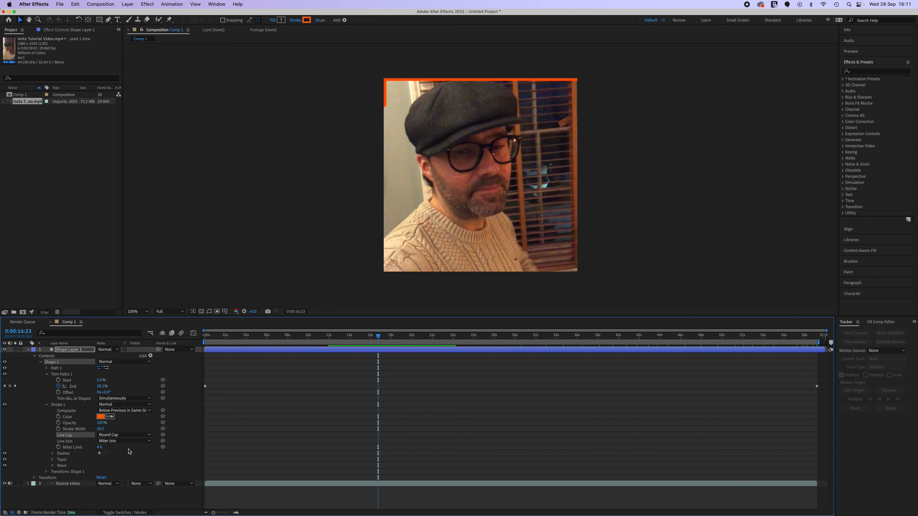
pyautogui.click(139, 442)
pyautogui.click(131, 457)
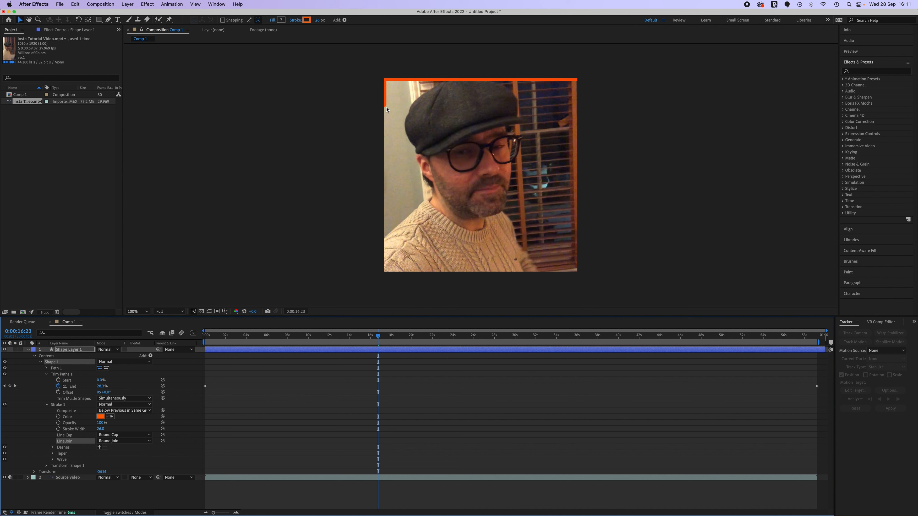
pyautogui.moveTo(378, 340); pyautogui.dragTo(359, 339)
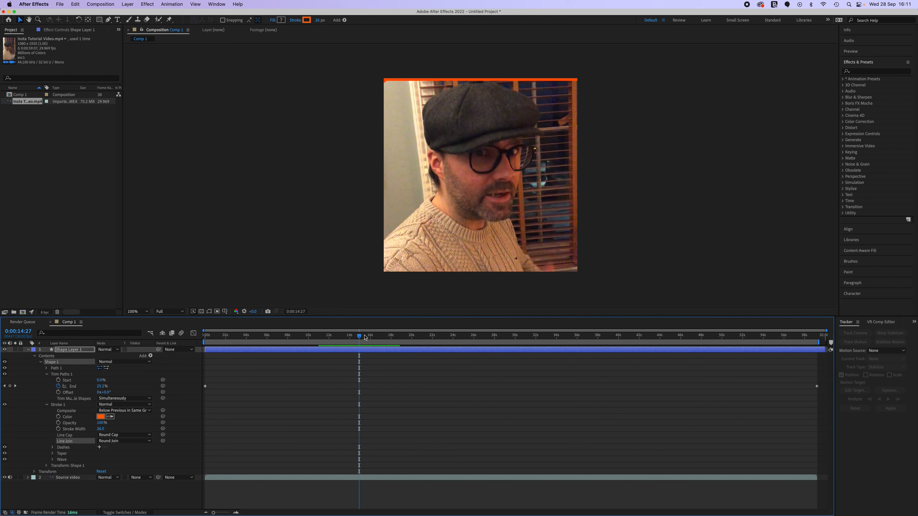
# Preview the progress bar animation from 0:00:00:00 with the system volume lowered.
pyautogui.moveTo(360, 338); pyautogui.dragTo(200, 327)
pyautogui.press('space')
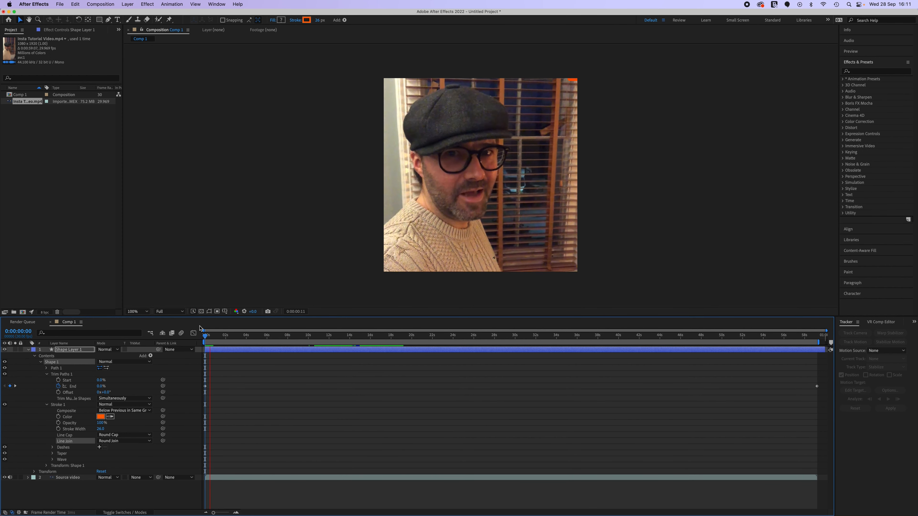
pyautogui.press('XF86AudioLowerVolume')
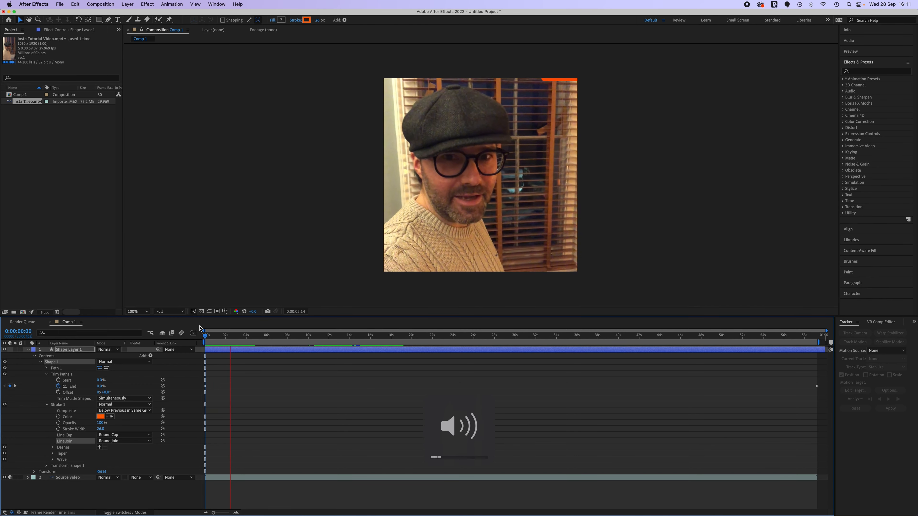
pyautogui.press('XF86AudioLowerVolume')
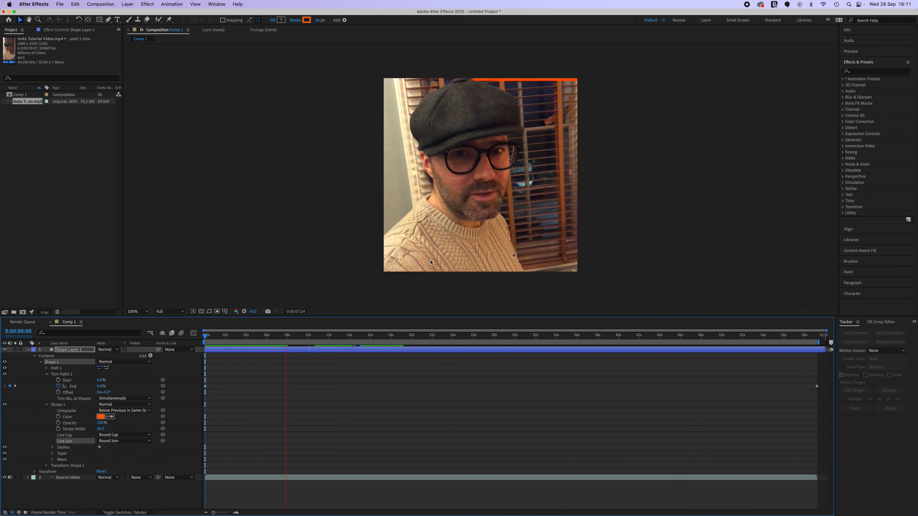
pyautogui.press('space')
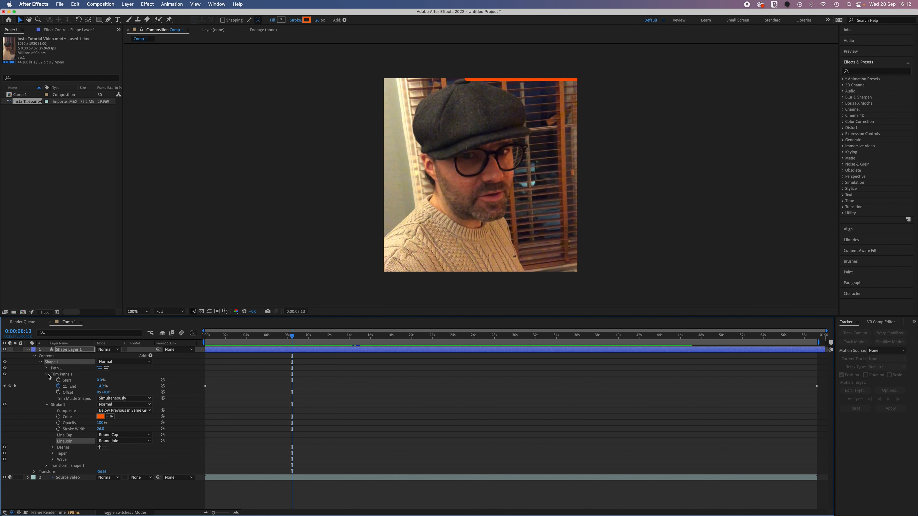
# Give Stroke 1 a wavy edge by raising its Wave Amount and setting the Wavelength to 19 pixels.
pyautogui.click(46, 375)
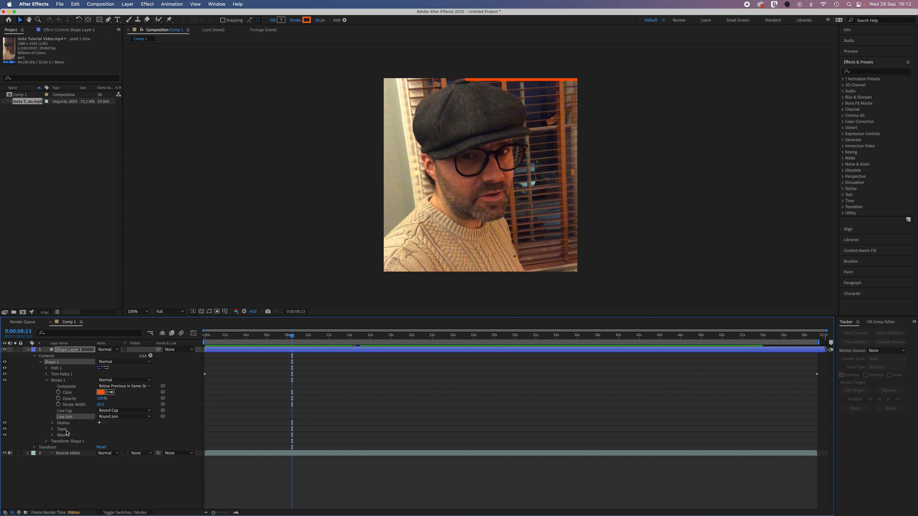
pyautogui.click(53, 435)
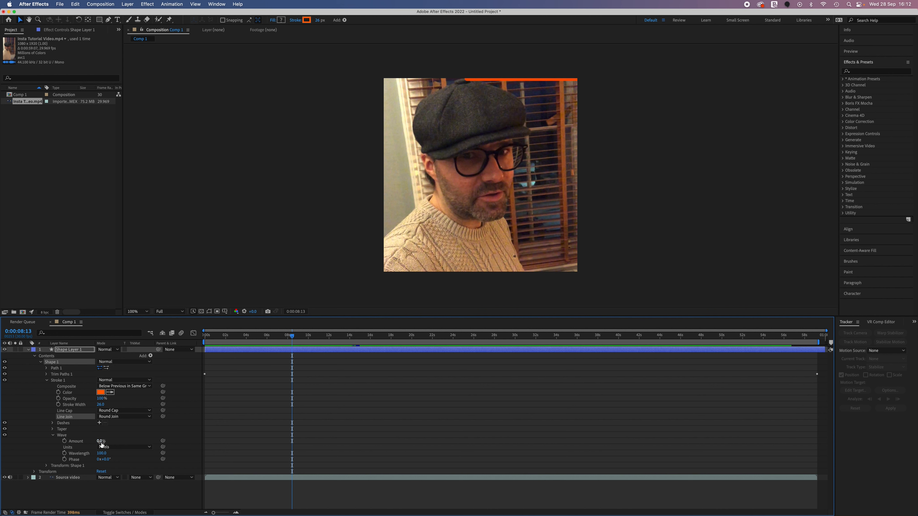
pyautogui.moveTo(100, 442); pyautogui.dragTo(124, 445)
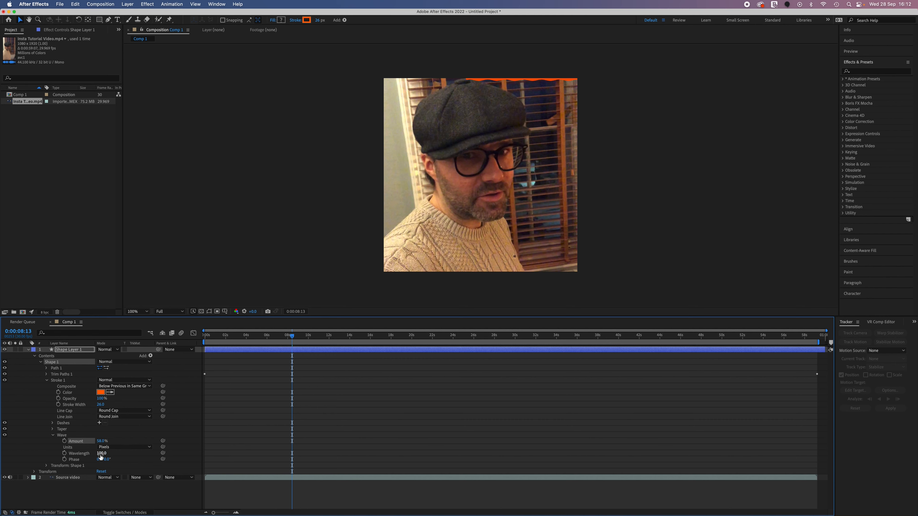
pyautogui.moveTo(102, 454)
pyautogui.mouseDown()
pyautogui.moveTo(132, 458)
pyautogui.moveTo(43, 456)
pyautogui.moveTo(56, 456)
pyautogui.mouseUp()
# Preview the wavy border animation from 0:00:15:05 to about 0:00:30:05.
pyautogui.moveTo(293, 339); pyautogui.dragTo(362, 336)
pyautogui.press('space')
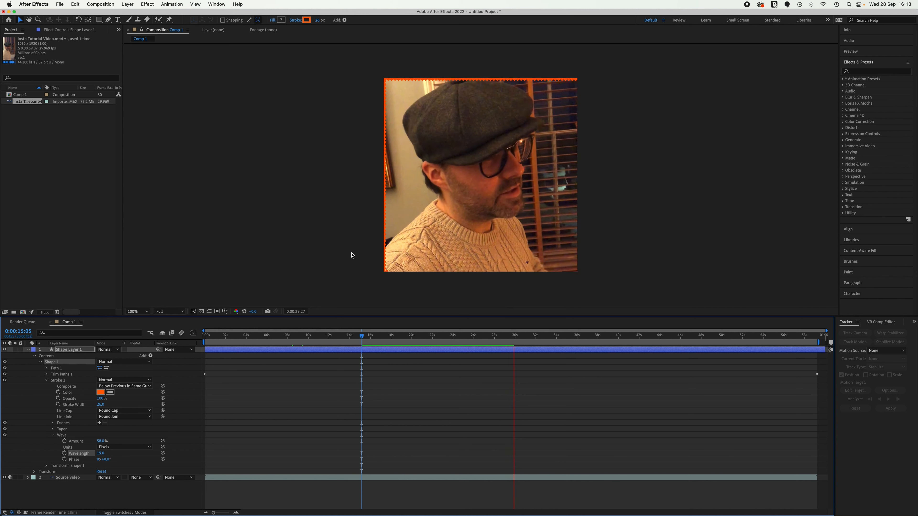
pyautogui.press('space')
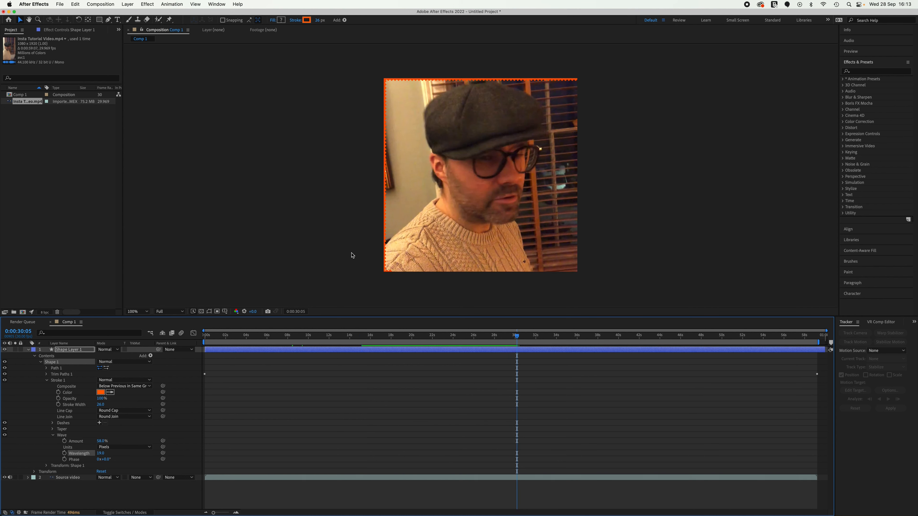